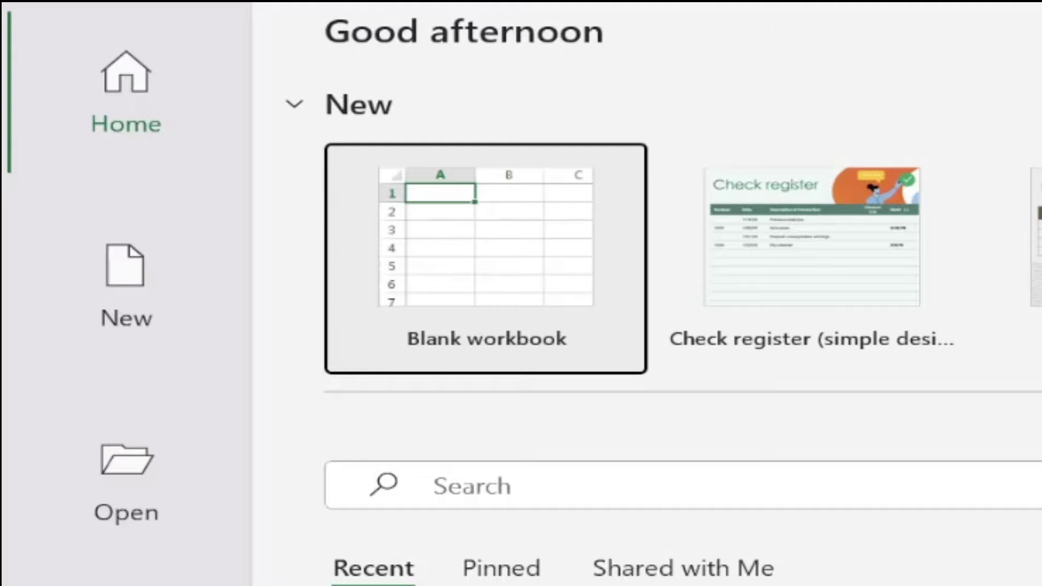
Create a new blank workbook from the Excel start screen
{"action": "left_click", "coordinate": [513, 250]}
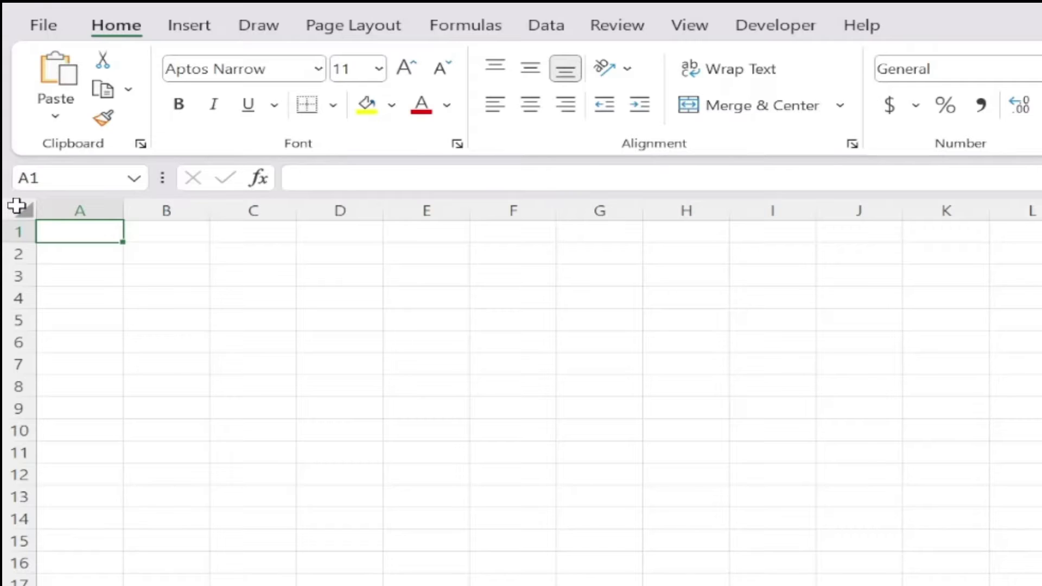
Select the whole worksheet and apply All Borders to every cell
{"action": "left_click", "coordinate": [16, 205]}
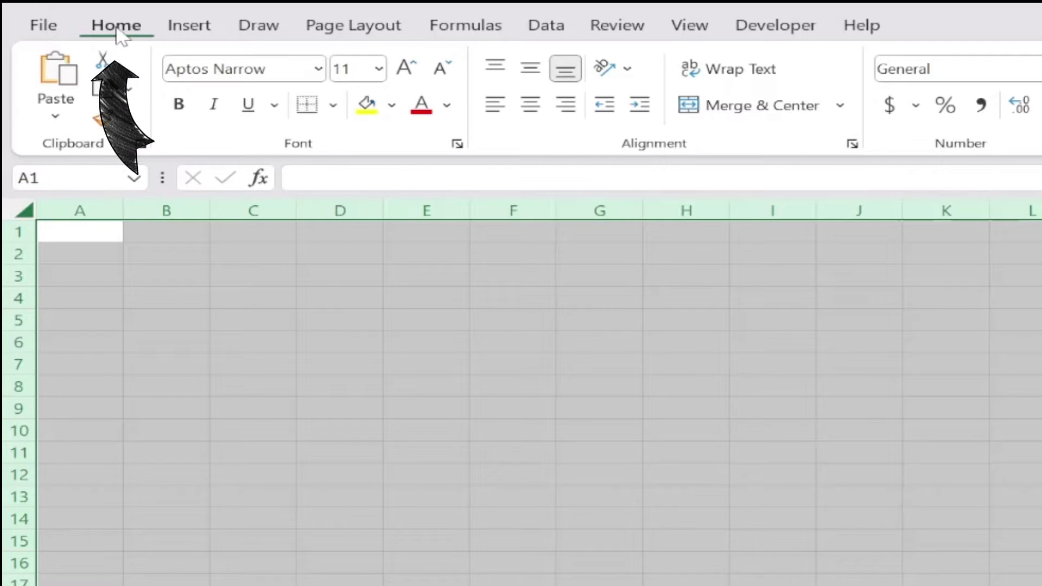
{"action": "left_click", "coordinate": [332, 106]}
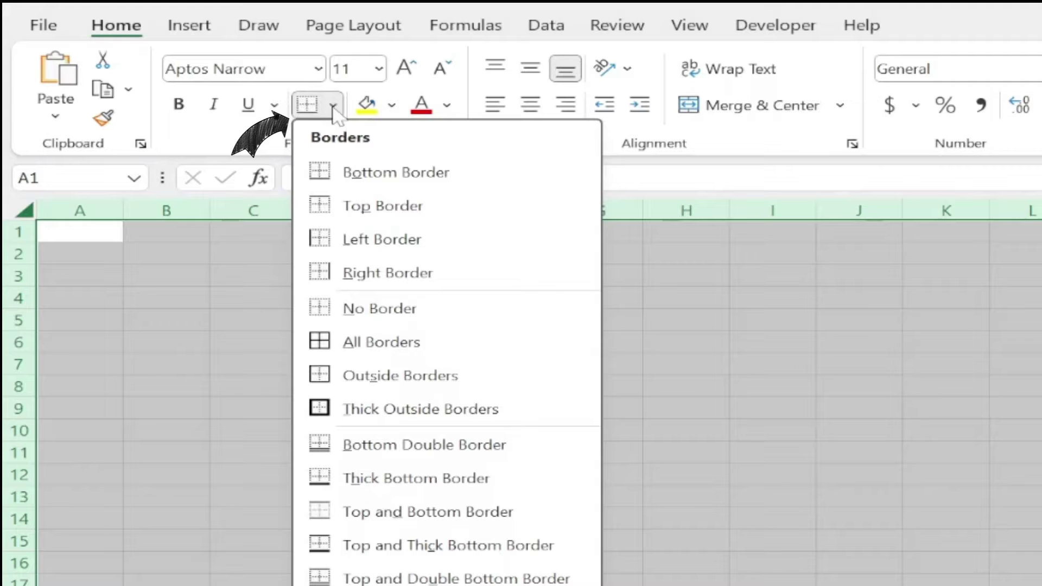
{"action": "left_click", "coordinate": [379, 348]}
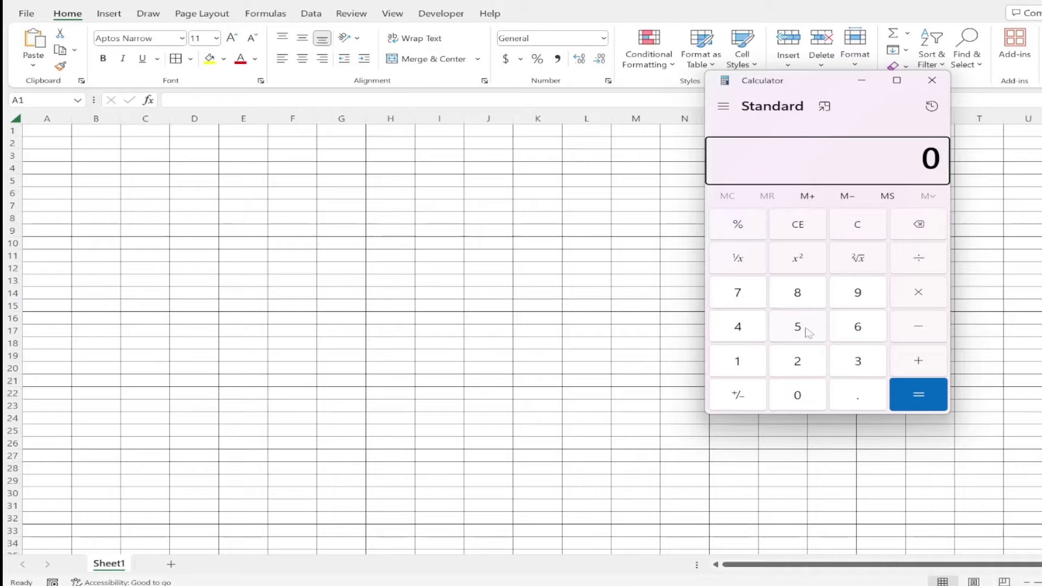
Calculate 5 ÷ 7 (0.7142857142857143) in Calculator, then select the whole Excel sheet
{"action": "left_click", "coordinate": [808, 330]}
{"action": "left_click", "coordinate": [919, 258]}
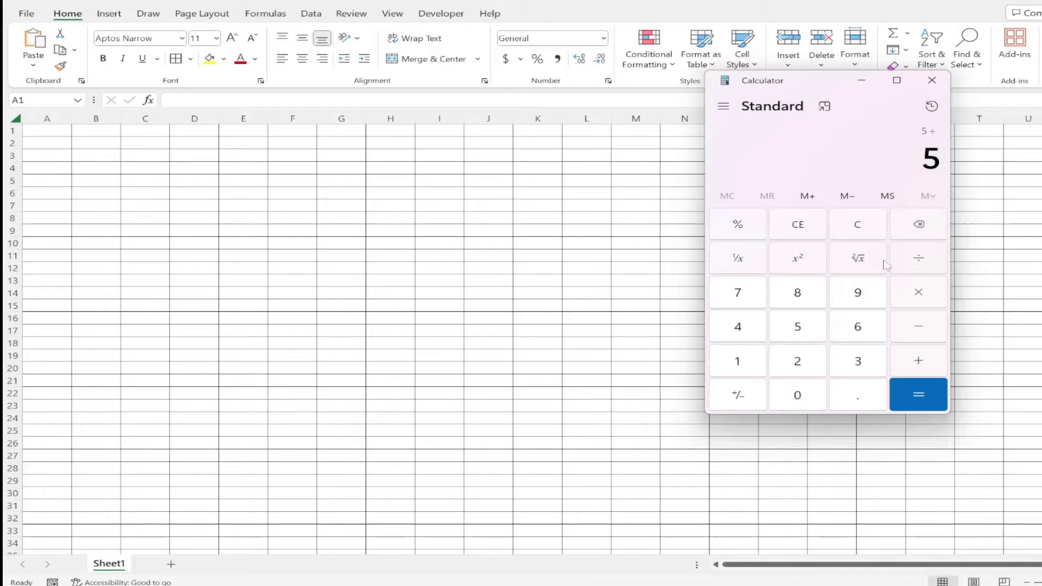
{"action": "left_click", "coordinate": [752, 299]}
{"action": "left_click", "coordinate": [926, 393]}
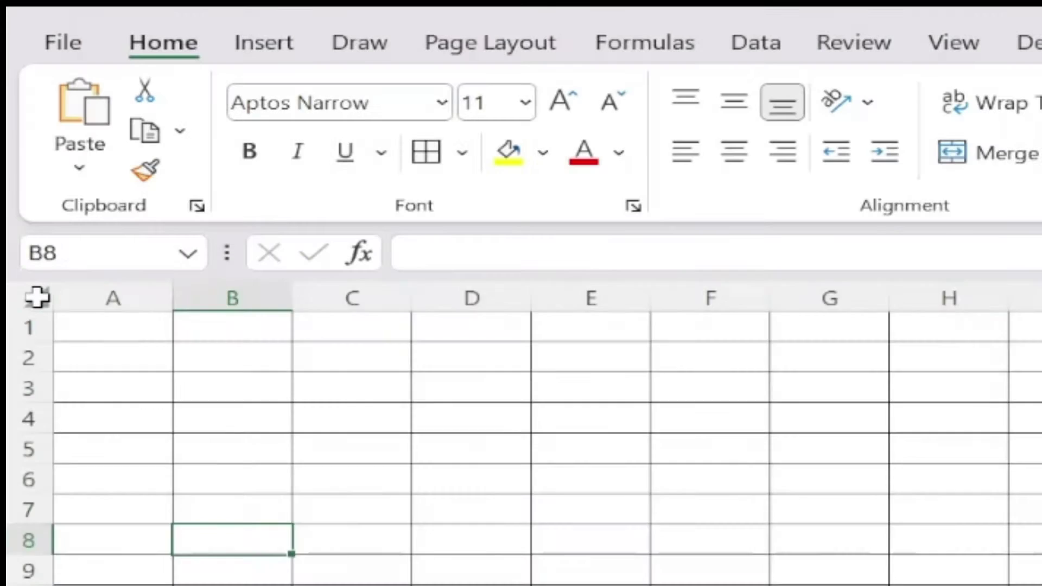
{"action": "left_click", "coordinate": [37, 298]}
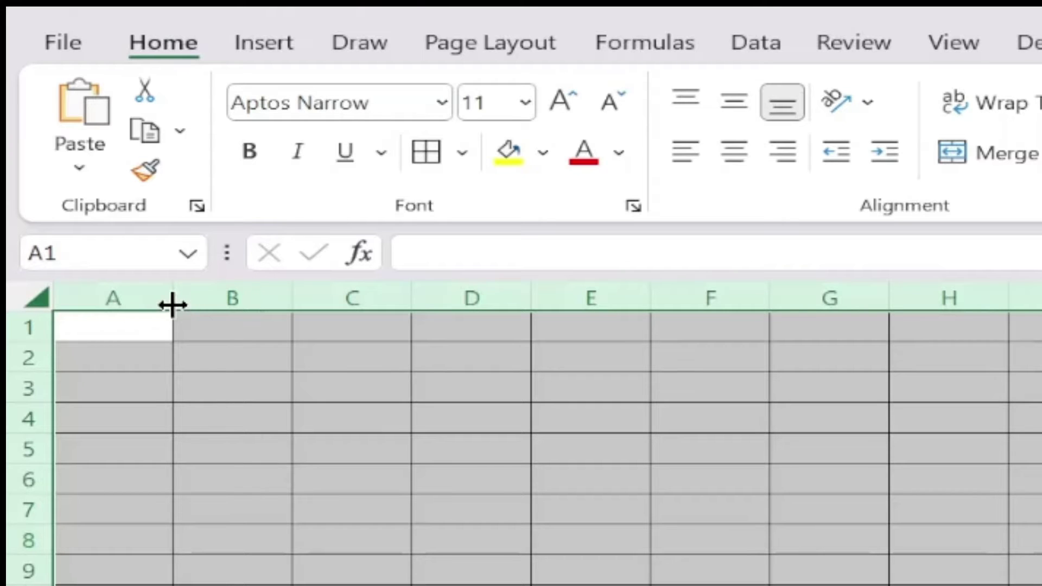
Resize all column widths and row heights so the grid cells become even squares
{"action": "left_click_drag", "start_coordinate": [173, 300], "coordinate": [177, 303]}
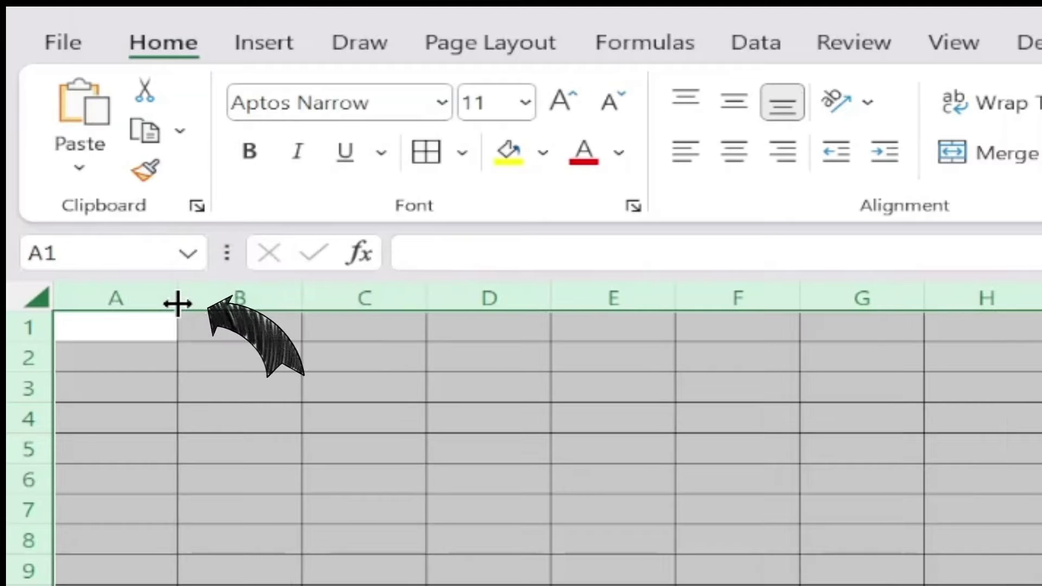
{"action": "left_click_drag", "start_coordinate": [47, 344], "coordinate": [51, 387]}
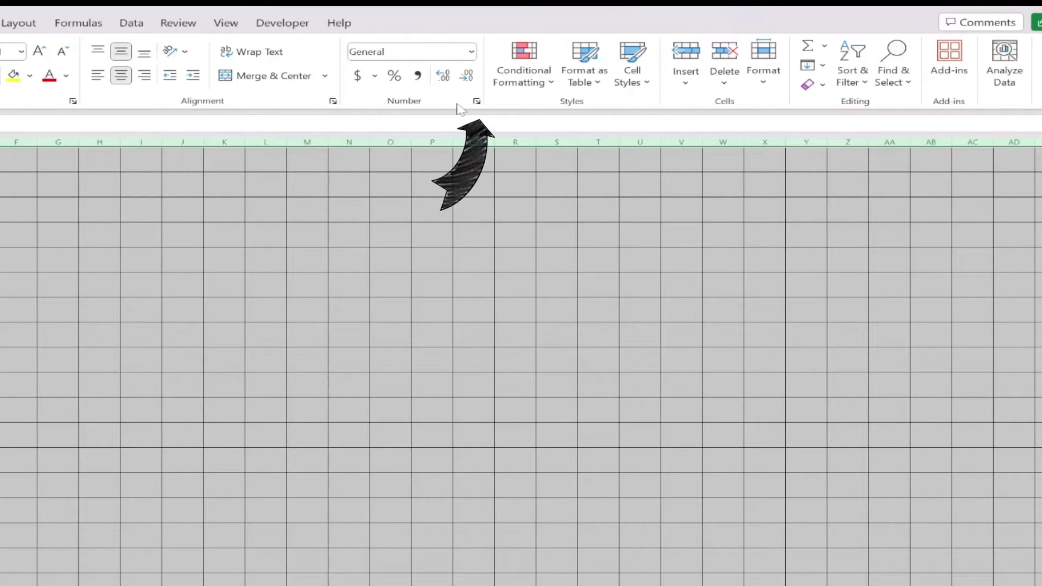
Set the Locked option on the Format Cells Protection tab for all cells
{"action": "left_click", "coordinate": [478, 101]}
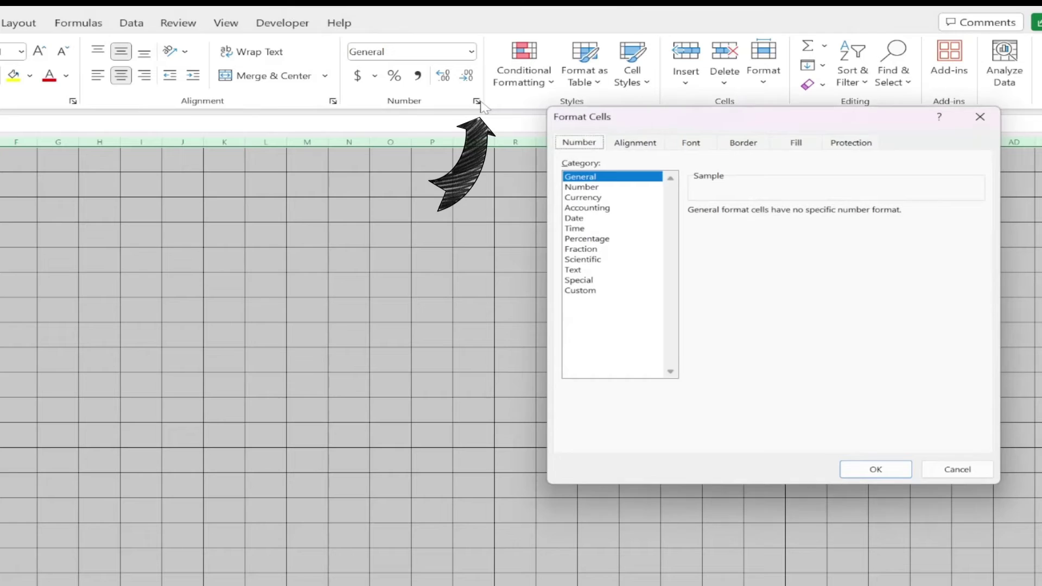
{"action": "left_click", "coordinate": [846, 140]}
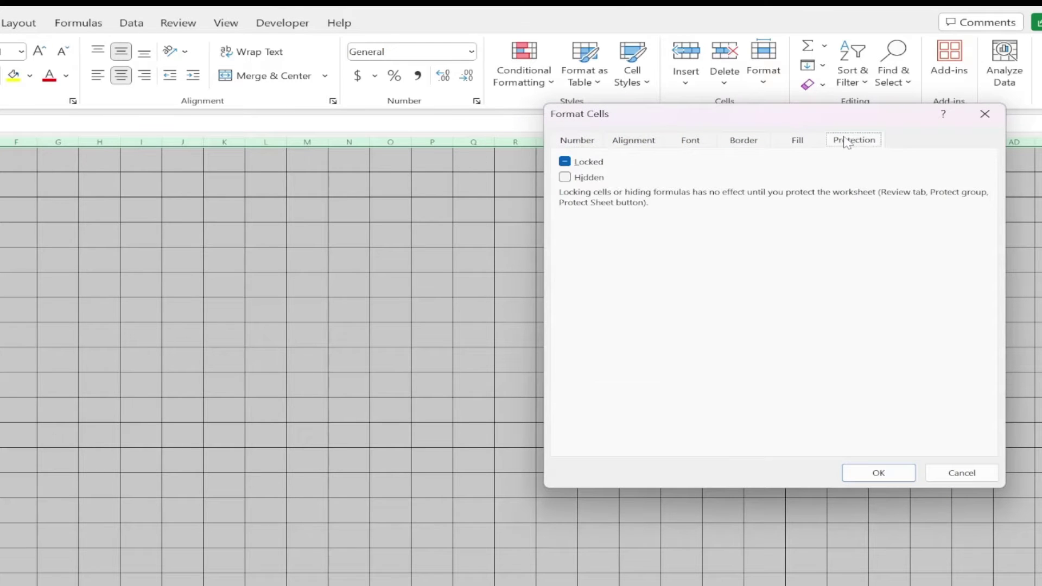
{"action": "left_click", "coordinate": [566, 161]}
{"action": "left_click", "coordinate": [875, 476]}
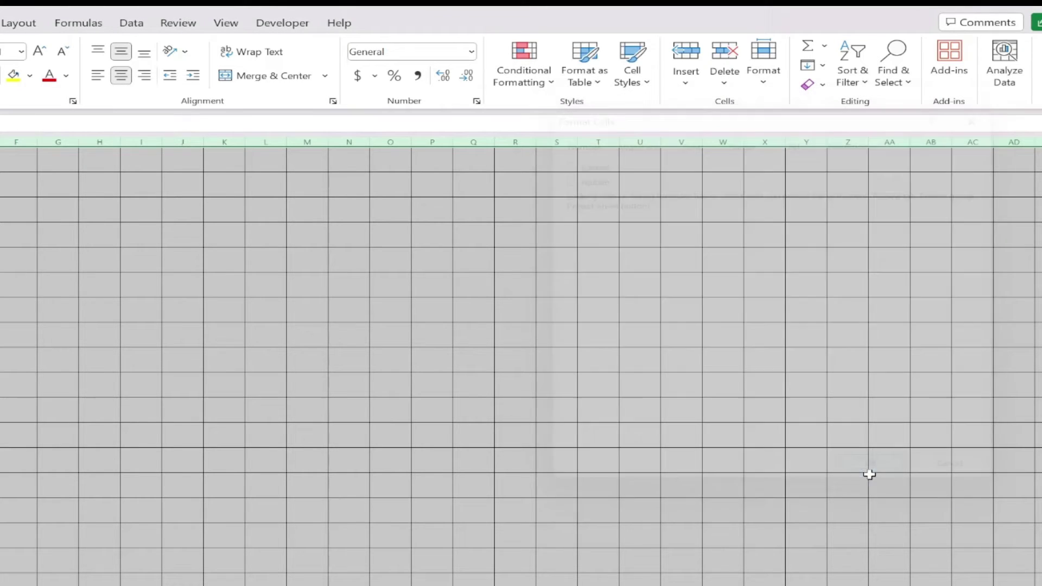
In Protect Sheet, allow formatting cells, inserting columns, rows and hyperlinks, and deleting columns
{"action": "left_click", "coordinate": [178, 23]}
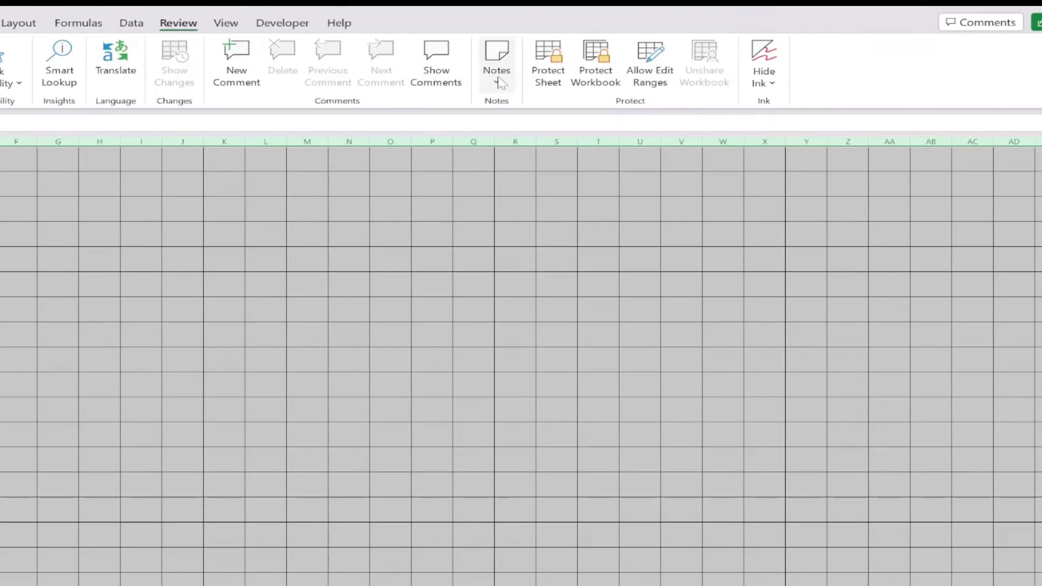
{"action": "left_click", "coordinate": [548, 71]}
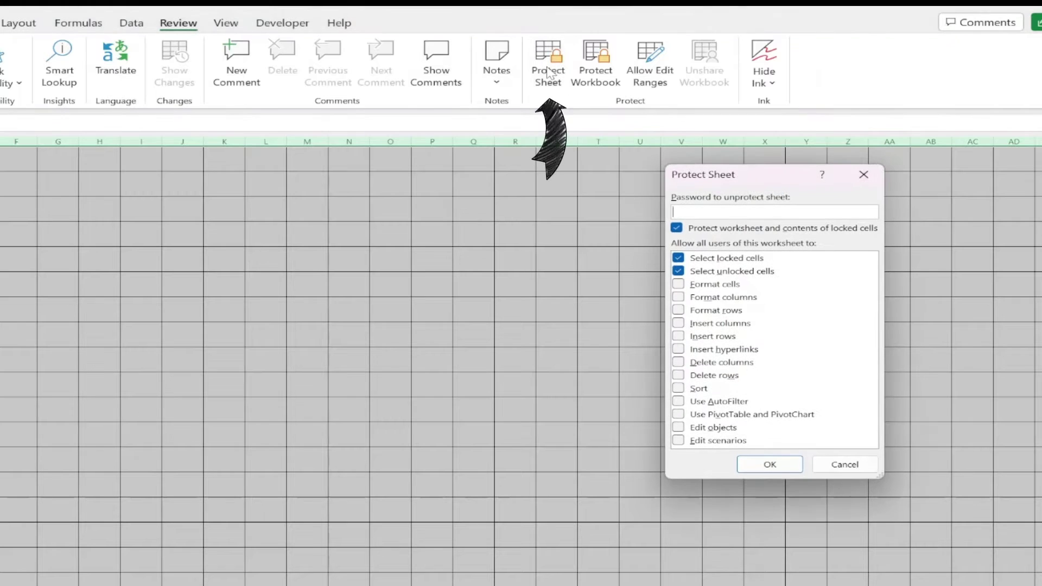
{"action": "left_click", "coordinate": [679, 287]}
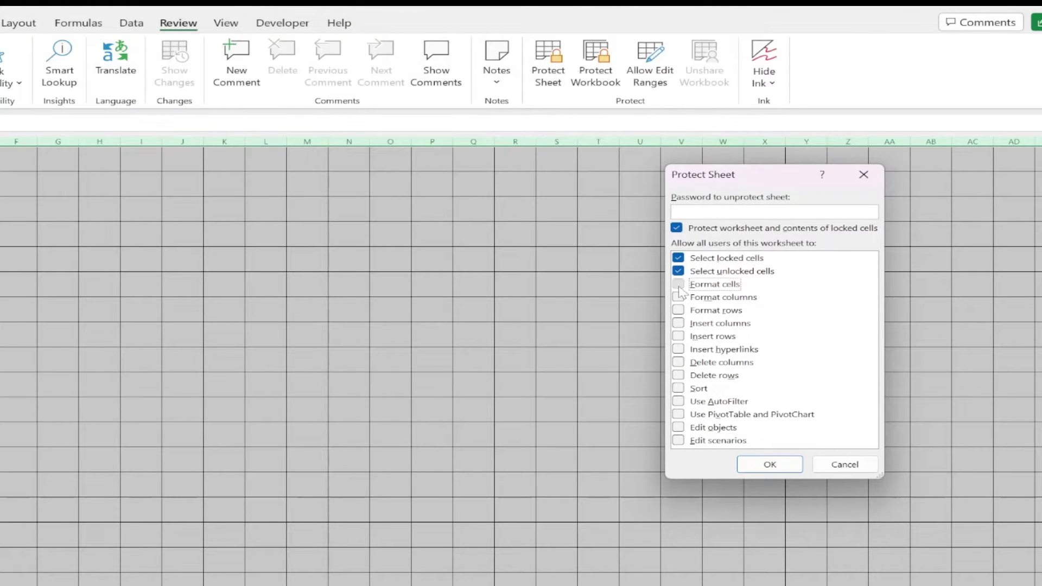
{"action": "left_click", "coordinate": [678, 325]}
{"action": "left_click", "coordinate": [678, 337]}
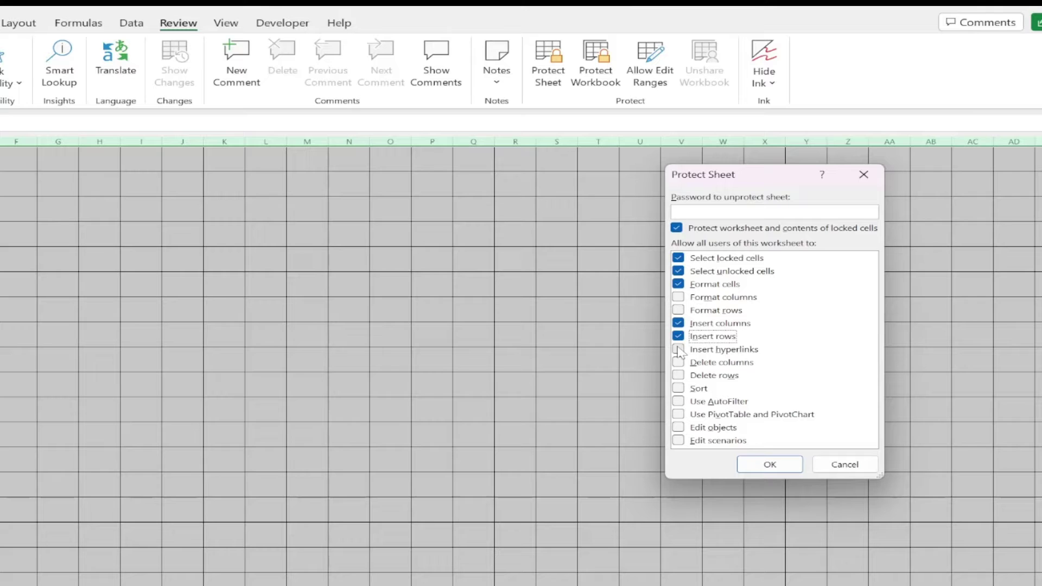
{"action": "left_click", "coordinate": [678, 351]}
{"action": "left_click", "coordinate": [678, 364]}
Also allow deleting rows, sorting, AutoFilter, PivotTables, objects and scenarios, then apply protection
{"action": "left_click", "coordinate": [677, 376]}
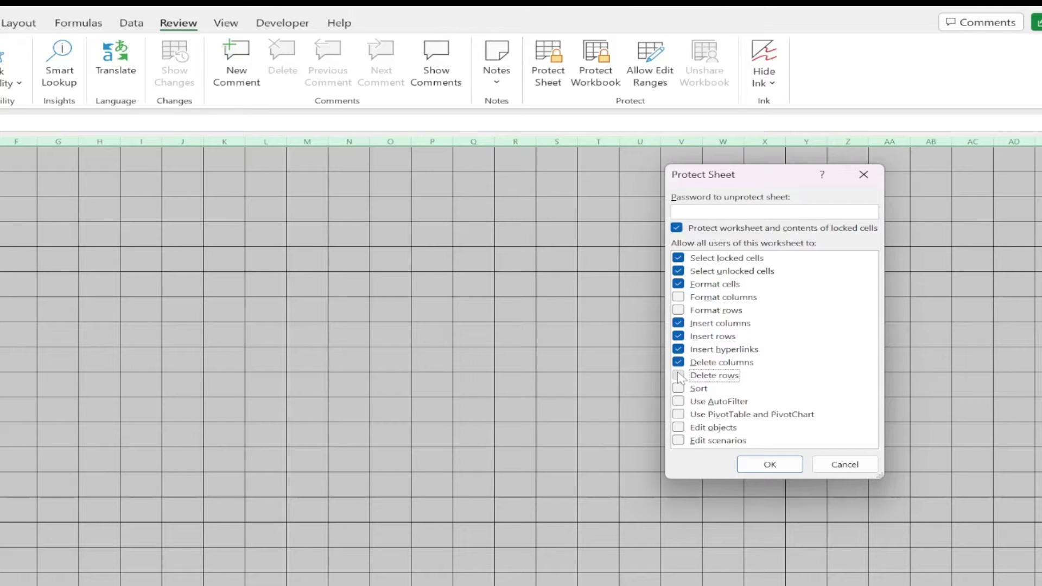
{"action": "left_click", "coordinate": [678, 389]}
{"action": "left_click", "coordinate": [677, 403]}
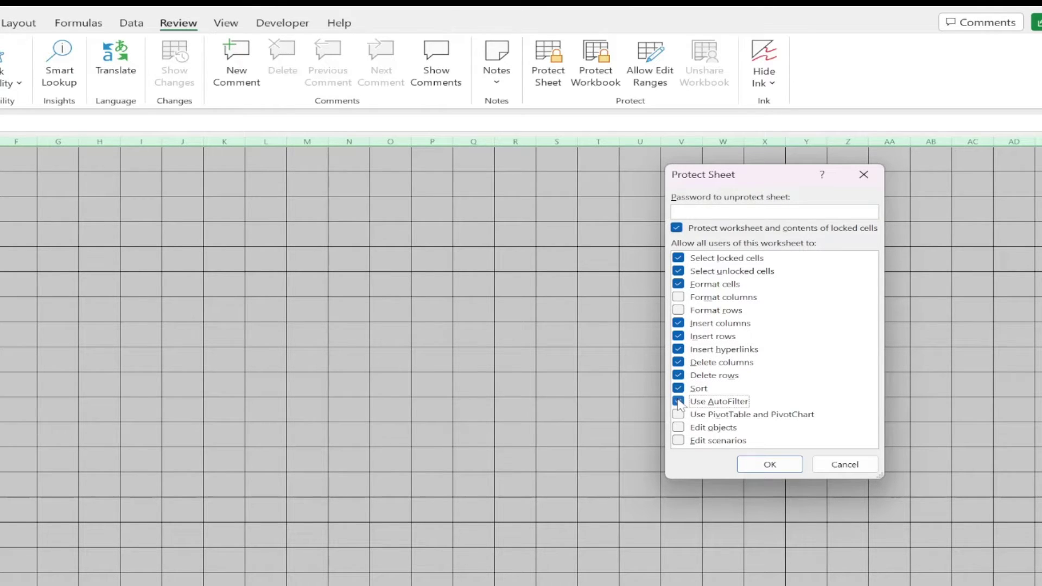
{"action": "left_click", "coordinate": [678, 416]}
{"action": "left_click", "coordinate": [679, 428]}
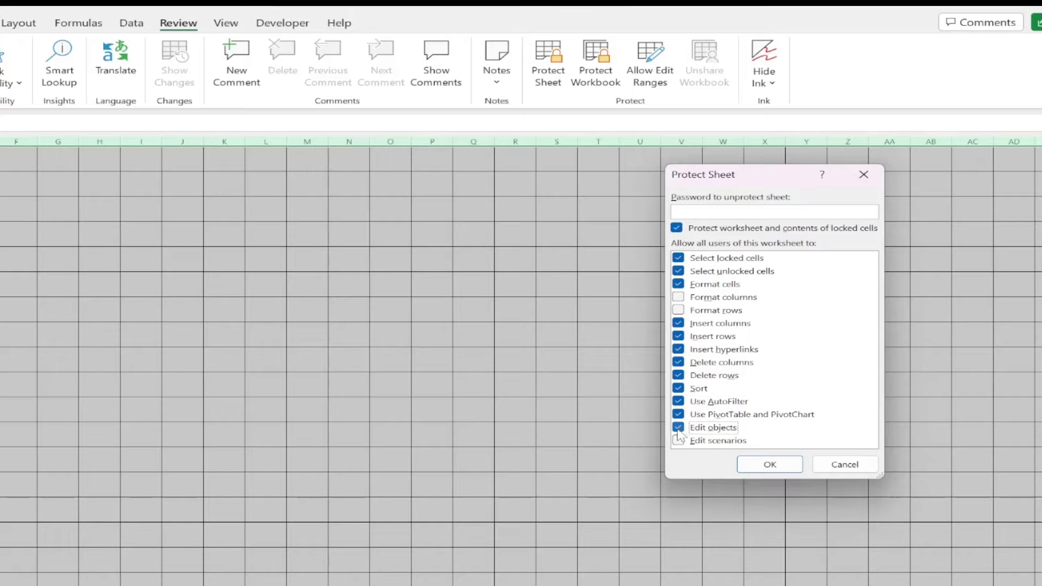
{"action": "left_click", "coordinate": [679, 441]}
{"action": "left_click", "coordinate": [787, 464]}
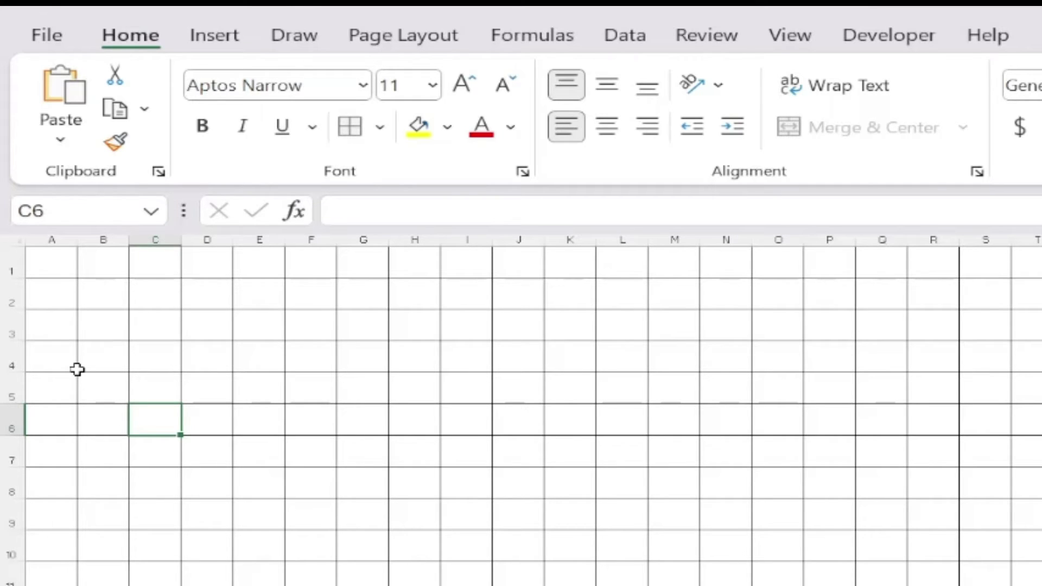
Centre all cells horizontally and vertically and set their font size to 28
{"action": "left_click", "coordinate": [16, 237]}
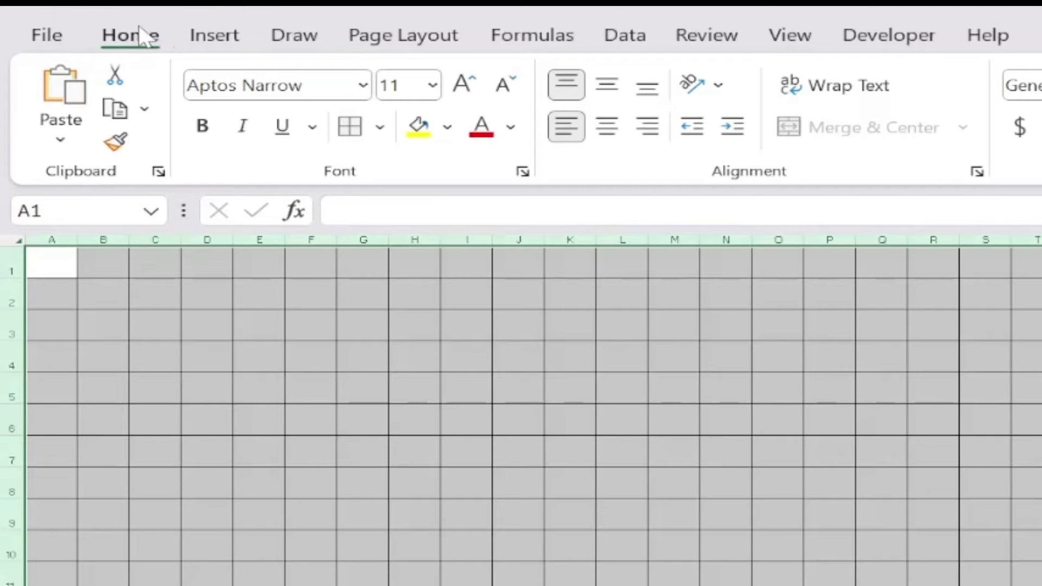
{"action": "left_click", "coordinate": [618, 93]}
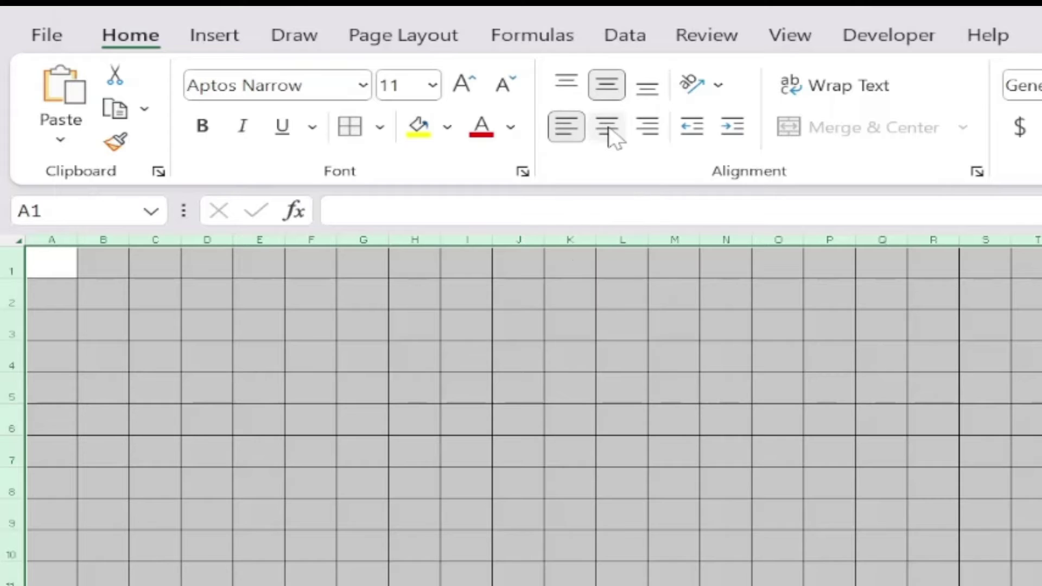
{"action": "left_click", "coordinate": [612, 131]}
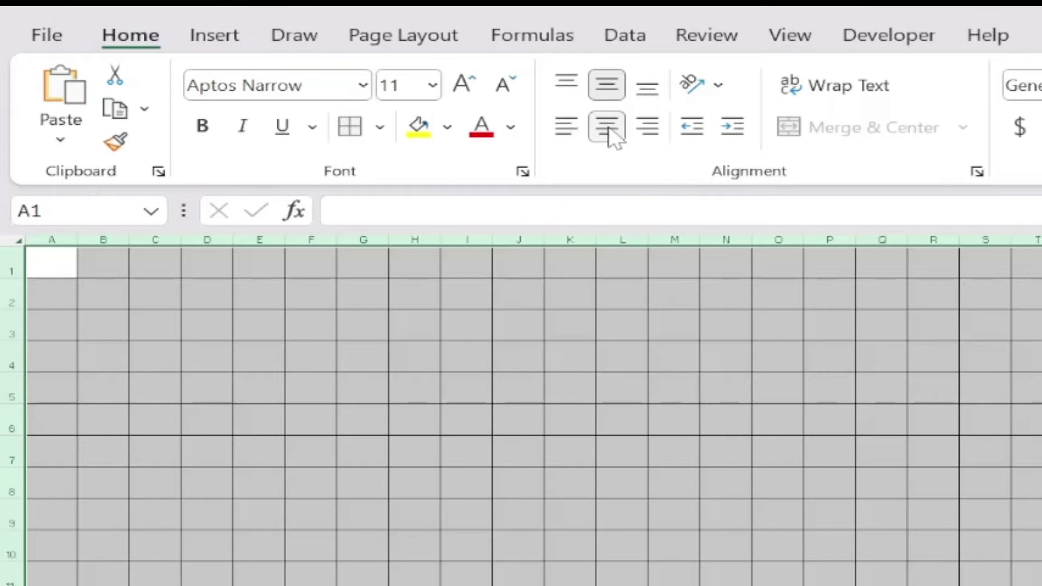
{"action": "left_click", "coordinate": [428, 87]}
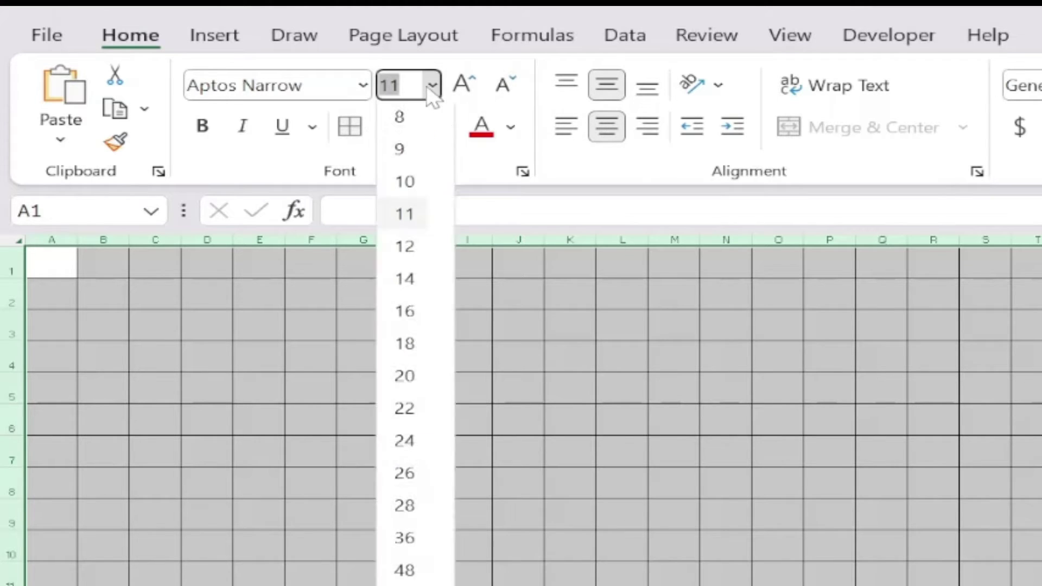
{"action": "left_click", "coordinate": [417, 510]}
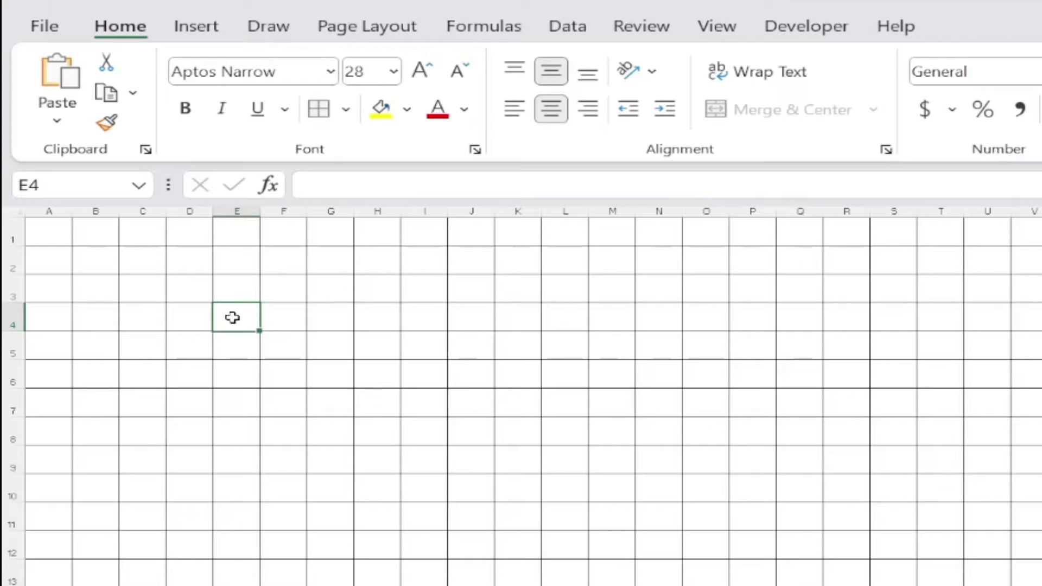
Enter the stitch symbols V, O and \ in cells E4, E5 and E6
{"action": "type", "text": "V"}
{"action": "key", "text": "Return"}
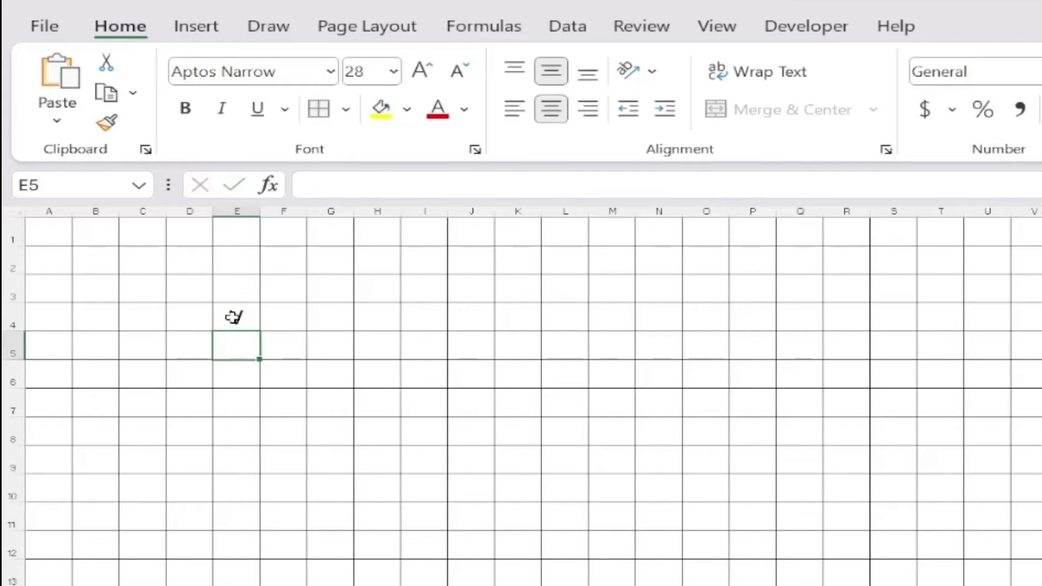
{"action": "type", "text": "O"}
{"action": "key", "text": "Return"}
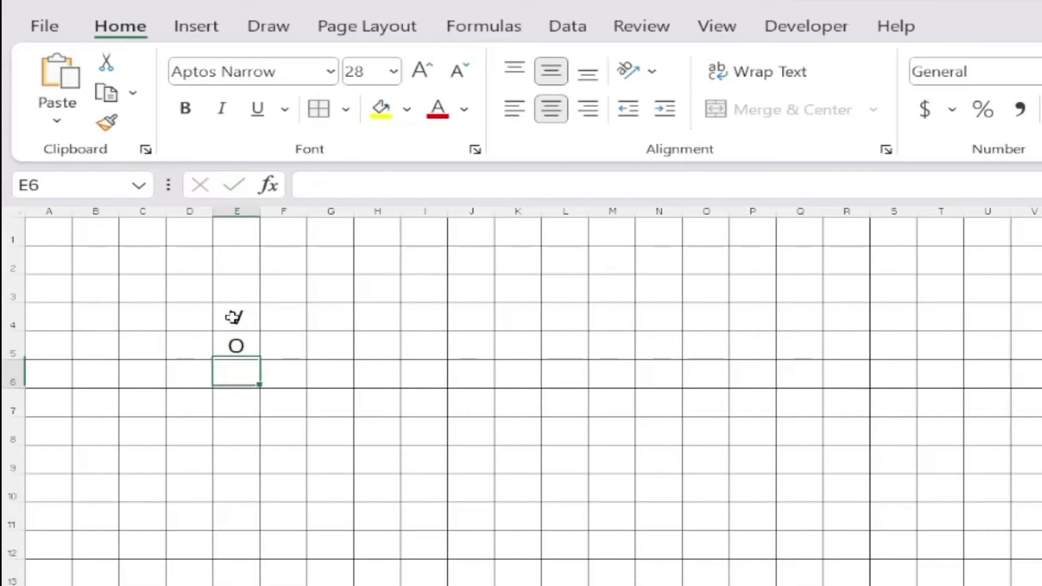
{"action": "type", "text": "\\"}
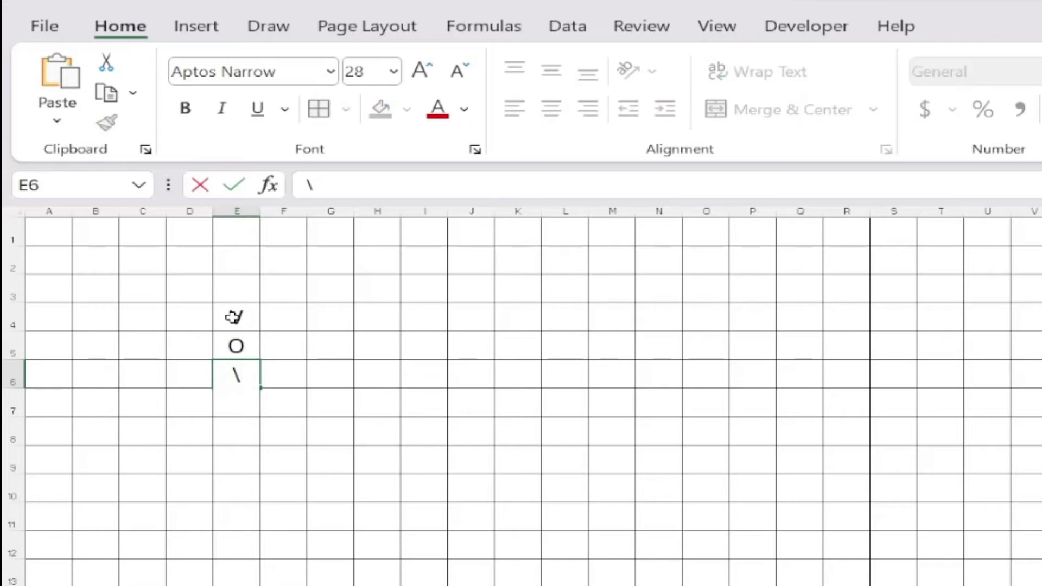
{"action": "key", "text": "Return"}
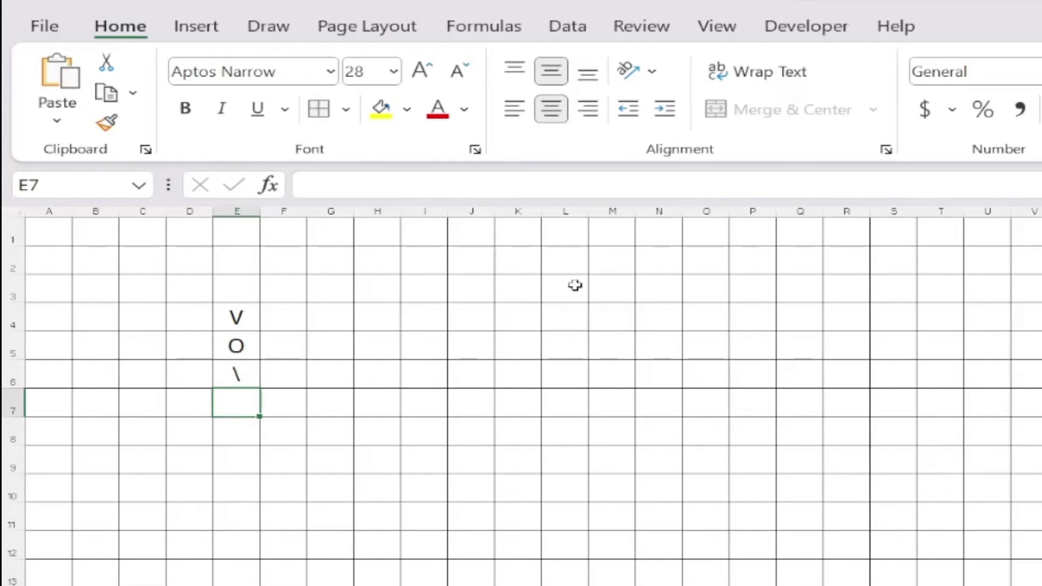
{"action": "key", "text": "alt"}
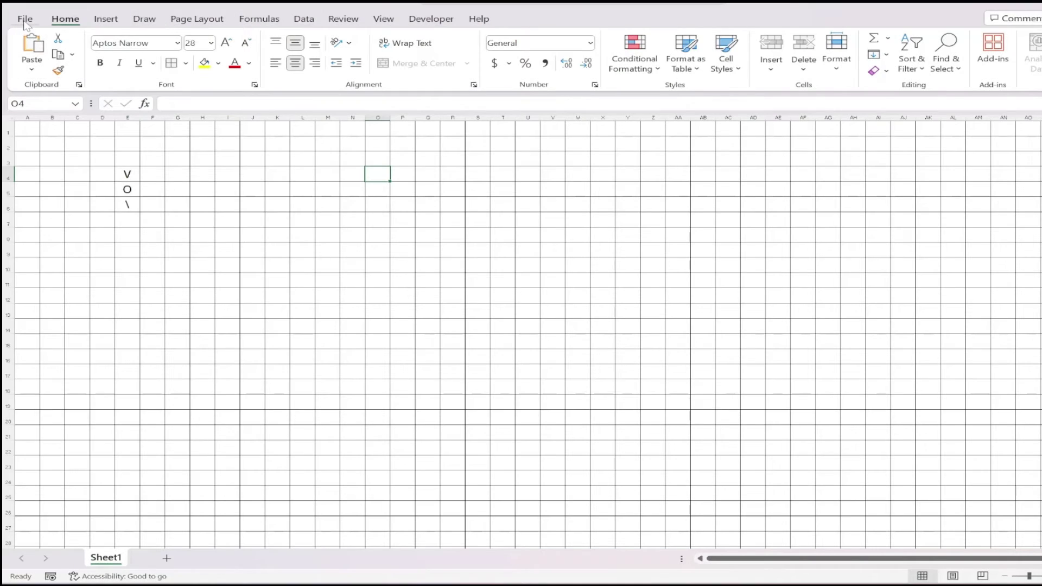
In Excel Options > Advanced, clear the / from the Lotus-compatibility Microsoft Excel menu key
{"action": "left_click", "coordinate": [24, 20]}
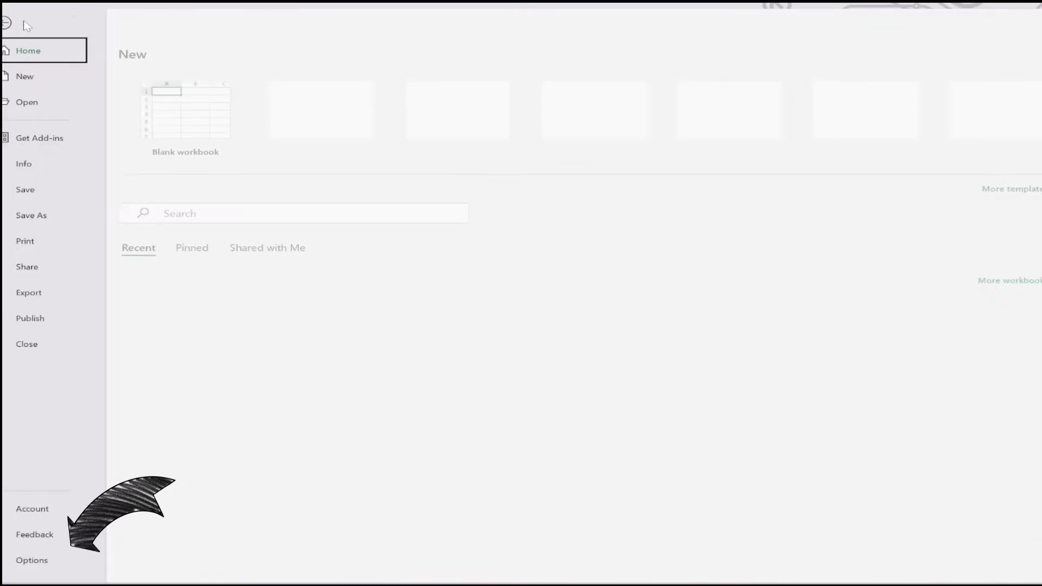
{"action": "left_click", "coordinate": [50, 560]}
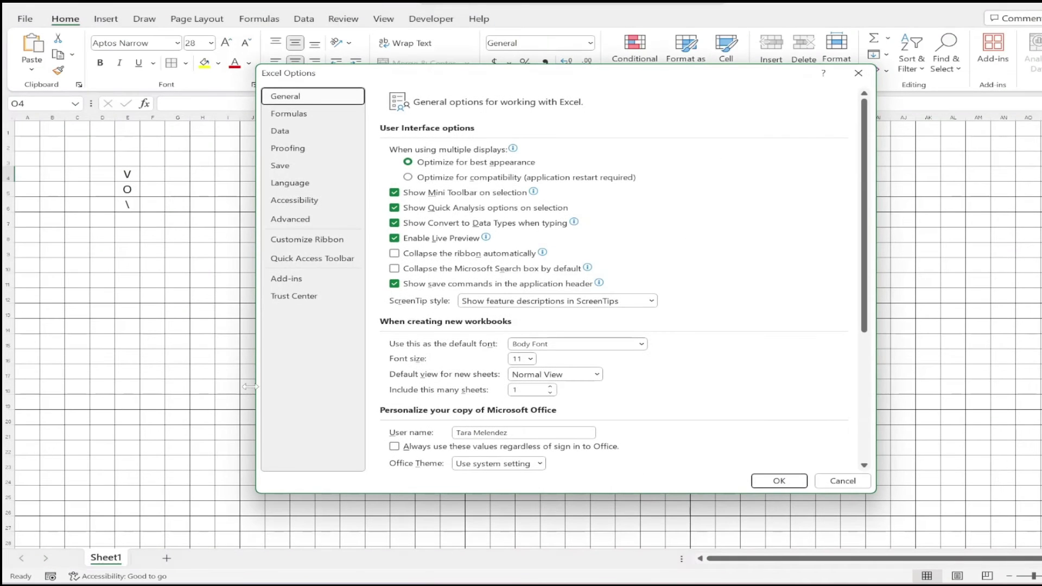
{"action": "left_click", "coordinate": [290, 219]}
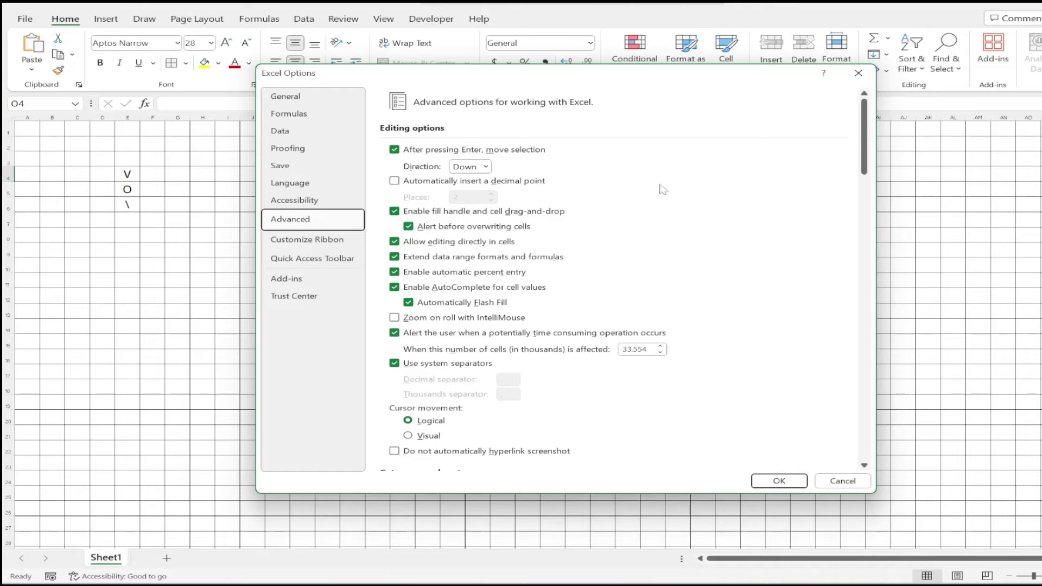
{"action": "left_click_drag", "start_coordinate": [864, 163], "coordinate": [864, 450]}
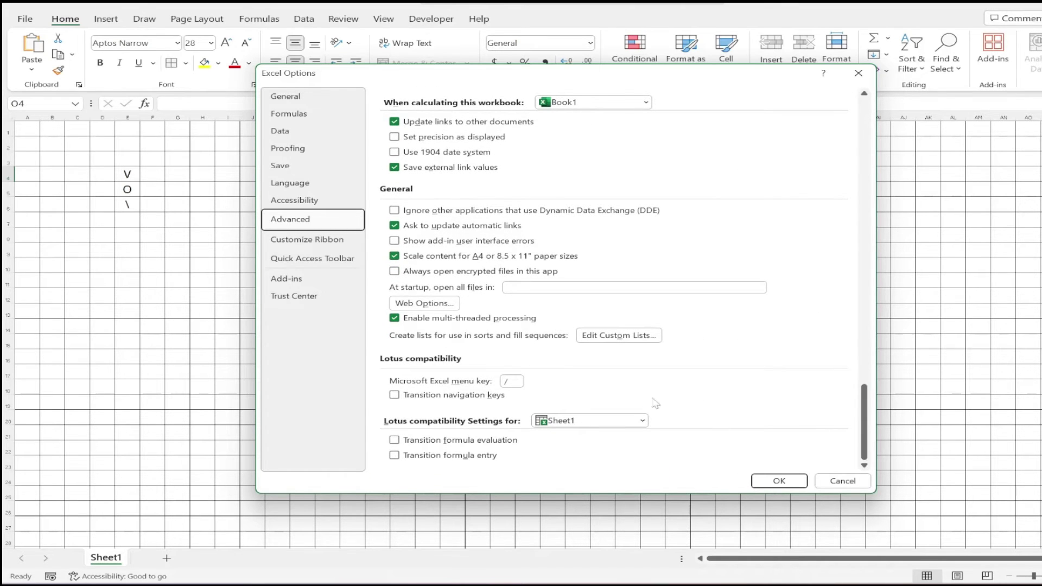
{"action": "left_click", "coordinate": [512, 381]}
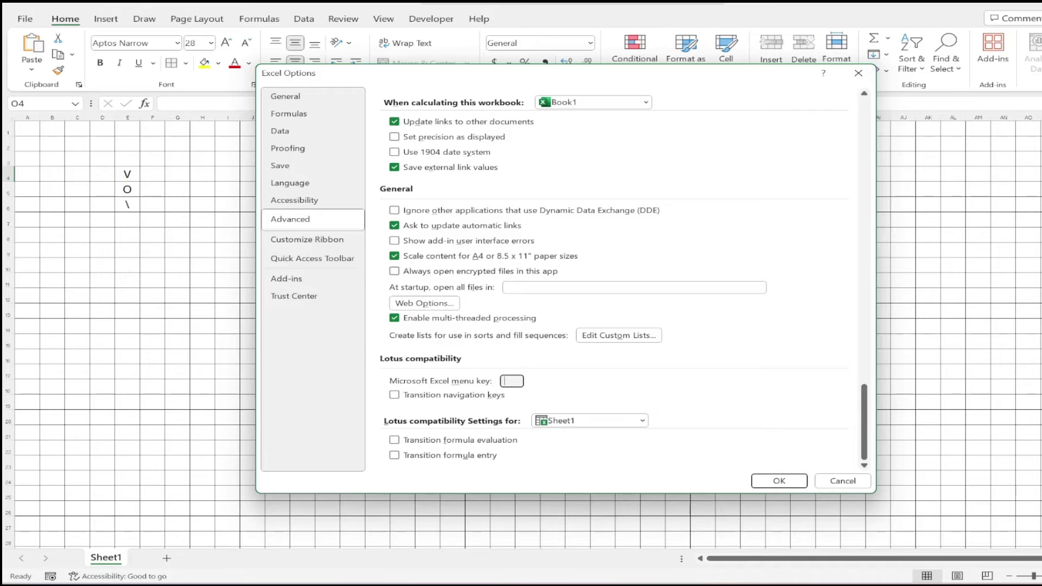
{"action": "left_click", "coordinate": [779, 481]}
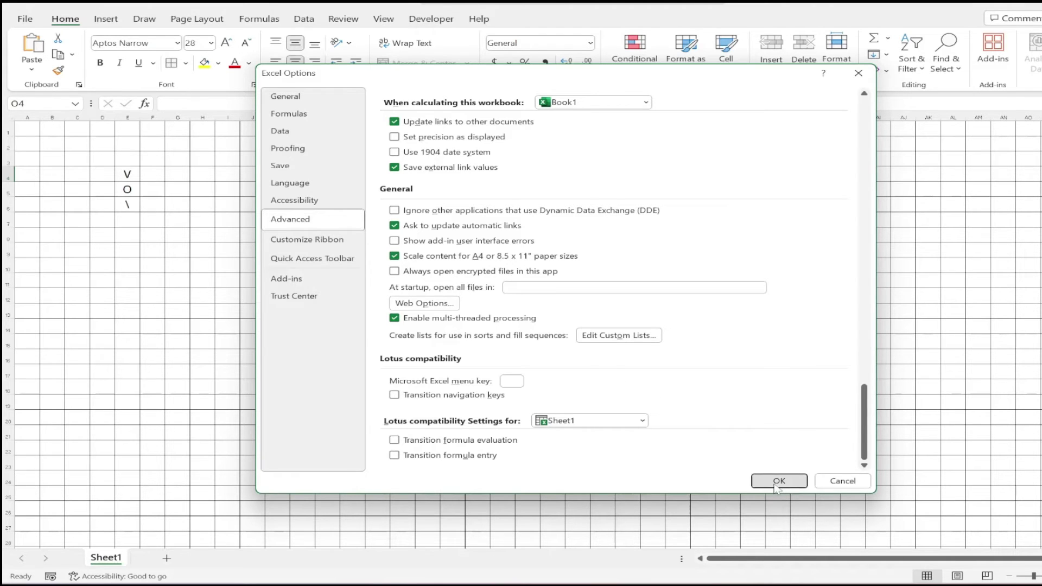
Type the / stitch symbol into cell E9
{"action": "left_click", "coordinate": [131, 250]}
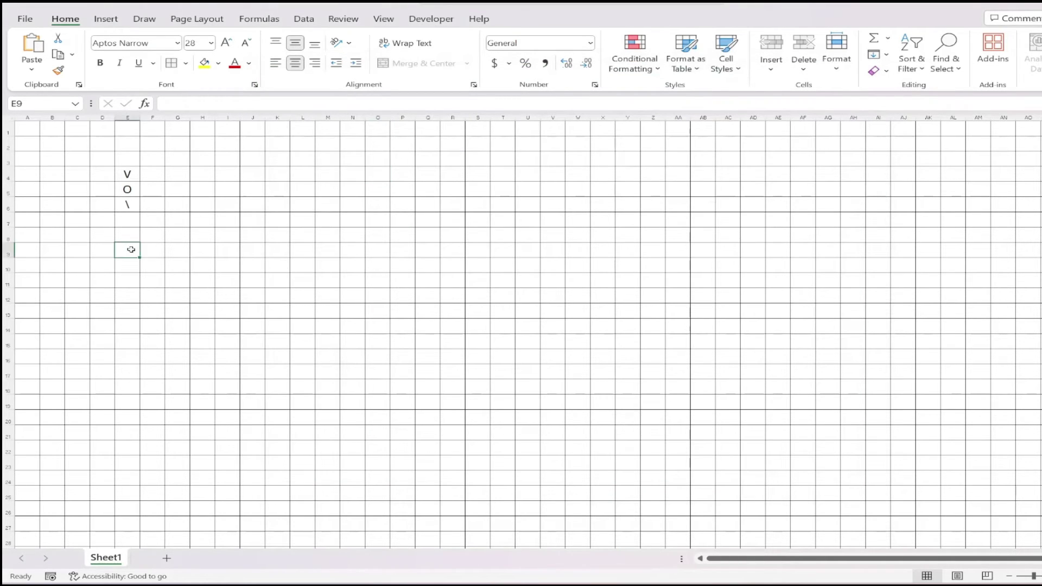
{"action": "type", "text": "/"}
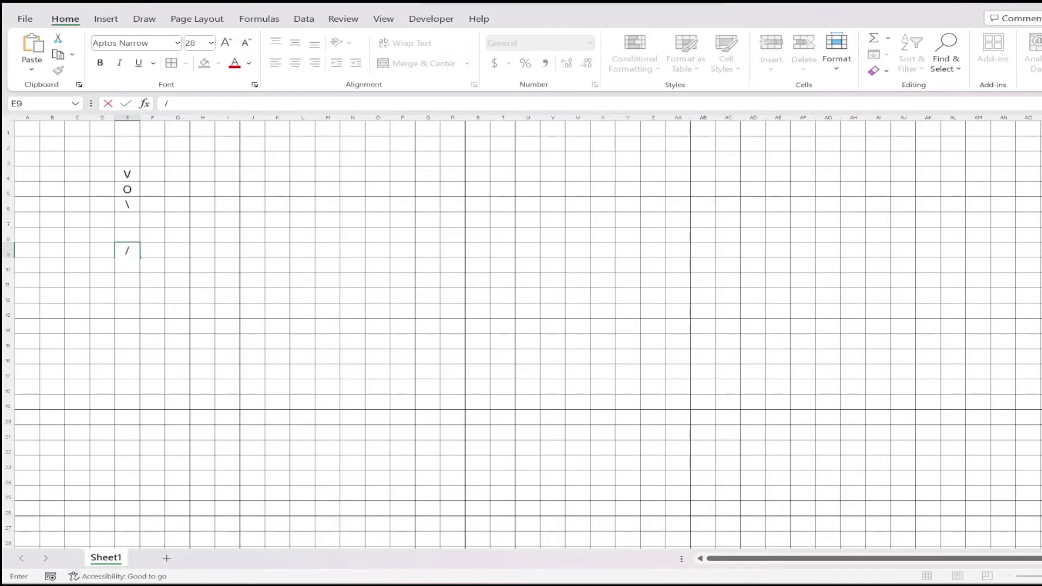
{"action": "left_click", "coordinate": [130, 292]}
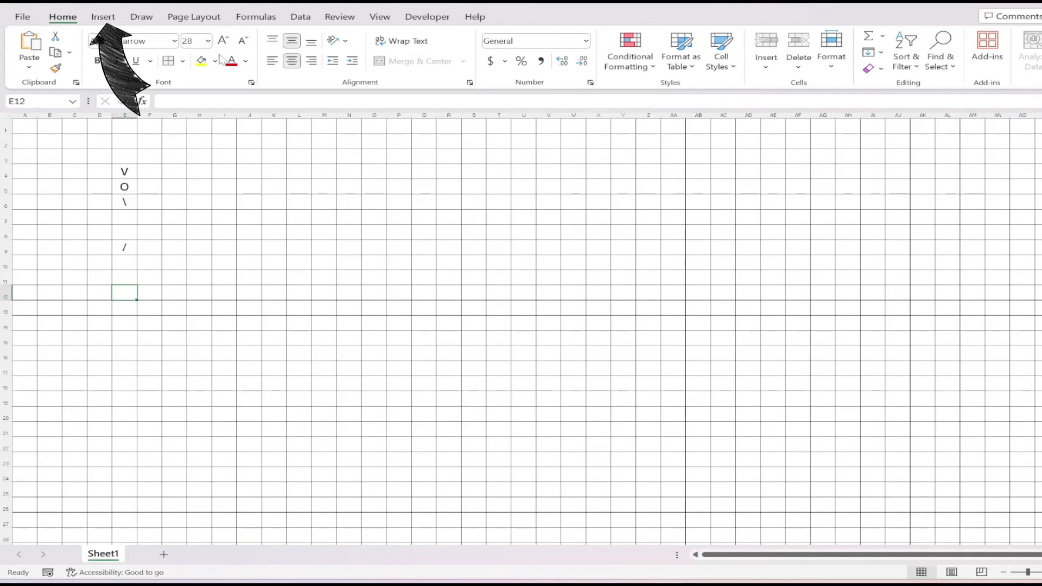
Place the Black Small Square symbol from the Geometric Shapes set into cell E12
{"action": "left_click", "coordinate": [101, 21]}
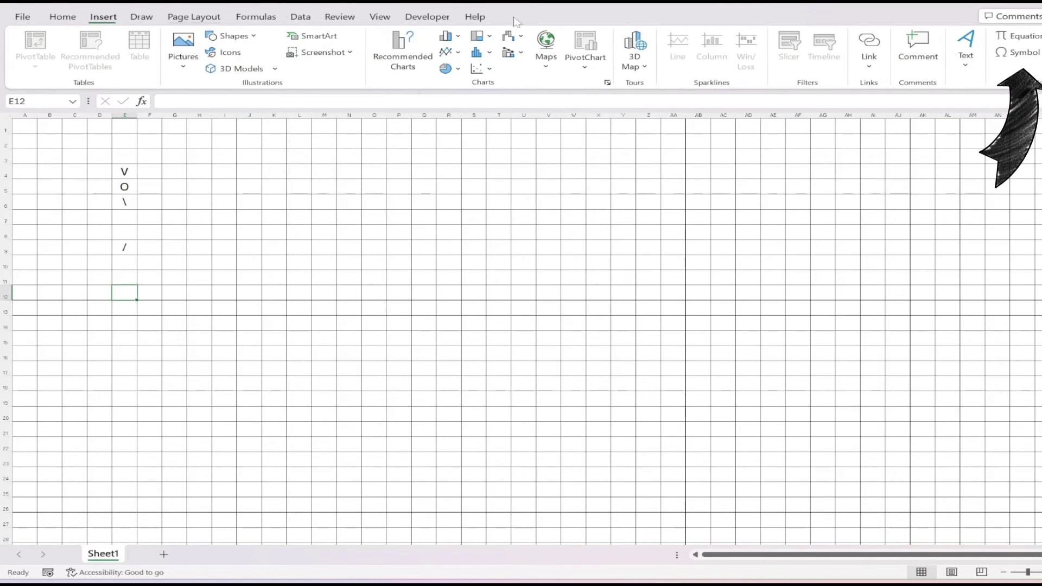
{"action": "left_click", "coordinate": [1024, 53]}
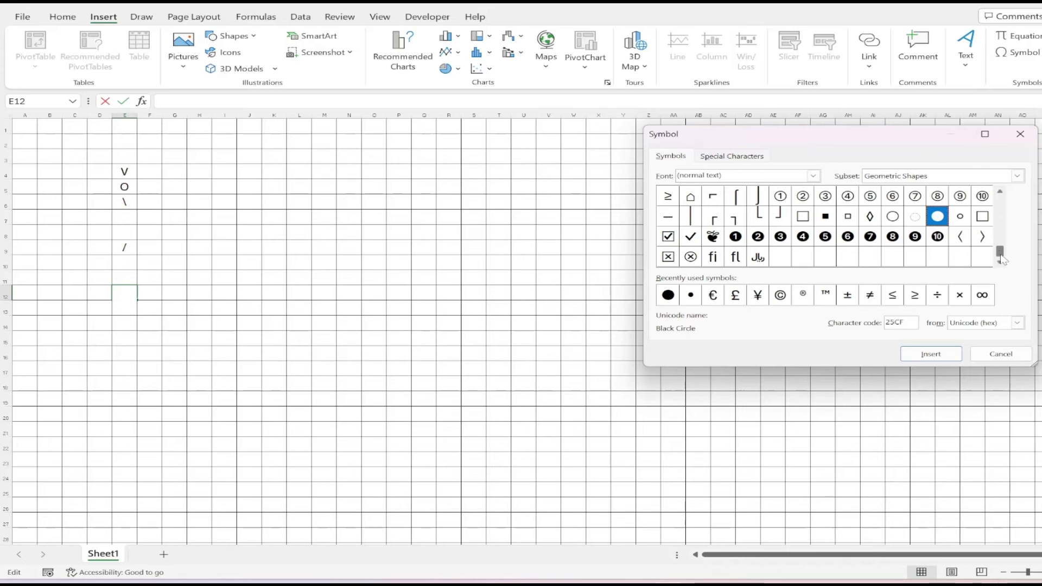
{"action": "mouse_move", "coordinate": [1002, 258]}
{"action": "left_mouse_down"}
{"action": "mouse_move", "coordinate": [998, 207]}
{"action": "mouse_move", "coordinate": [1001, 259]}
{"action": "left_mouse_up"}
{"action": "scroll", "coordinate": [1001, 196], "scroll_direction": "up", "scroll_amount": 15}
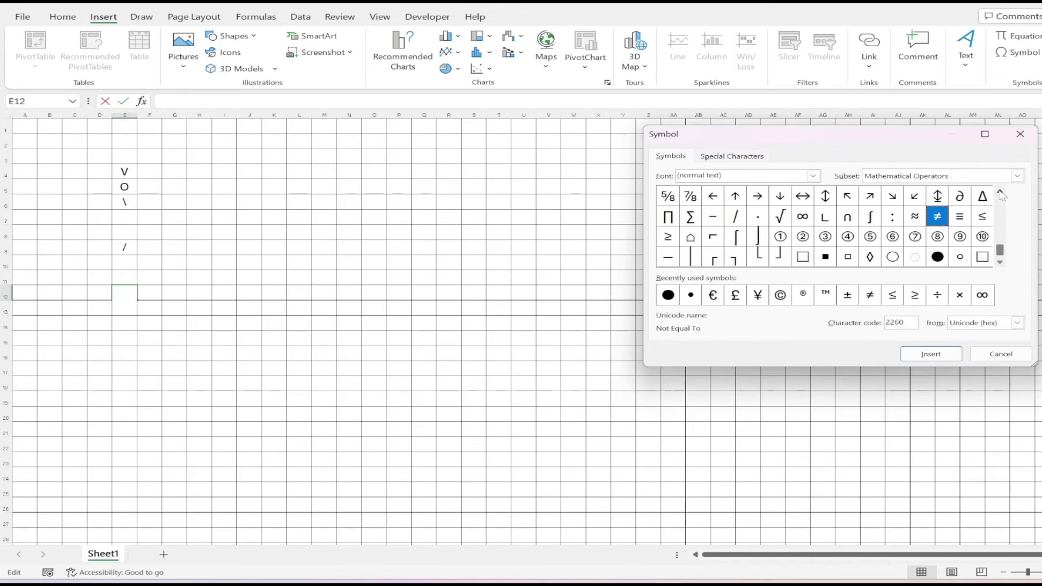
{"action": "scroll", "coordinate": [1002, 195], "scroll_direction": "up", "scroll_amount": 2}
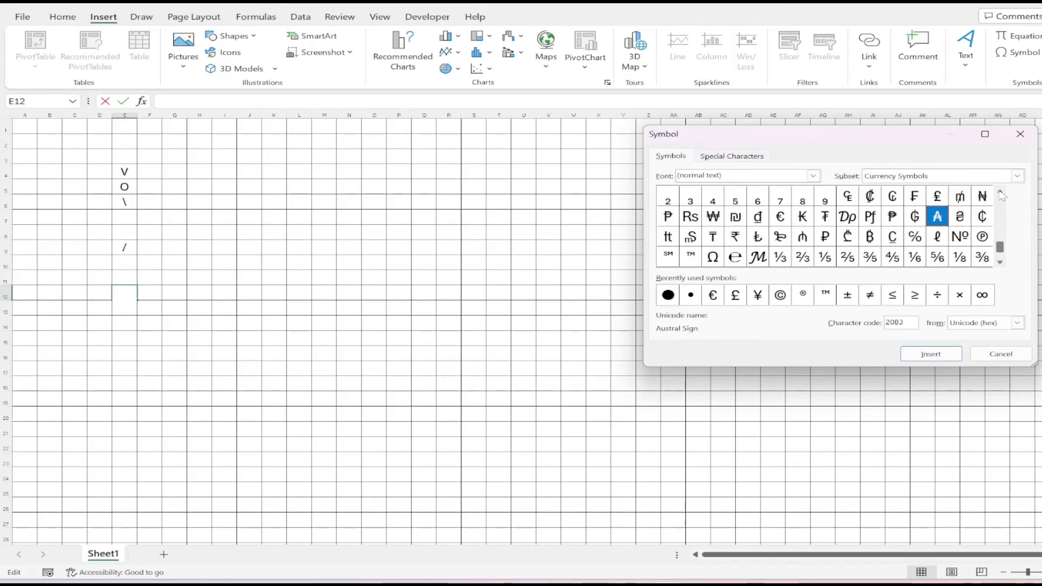
{"action": "scroll", "coordinate": [1001, 252], "scroll_direction": "down", "scroll_amount": 17}
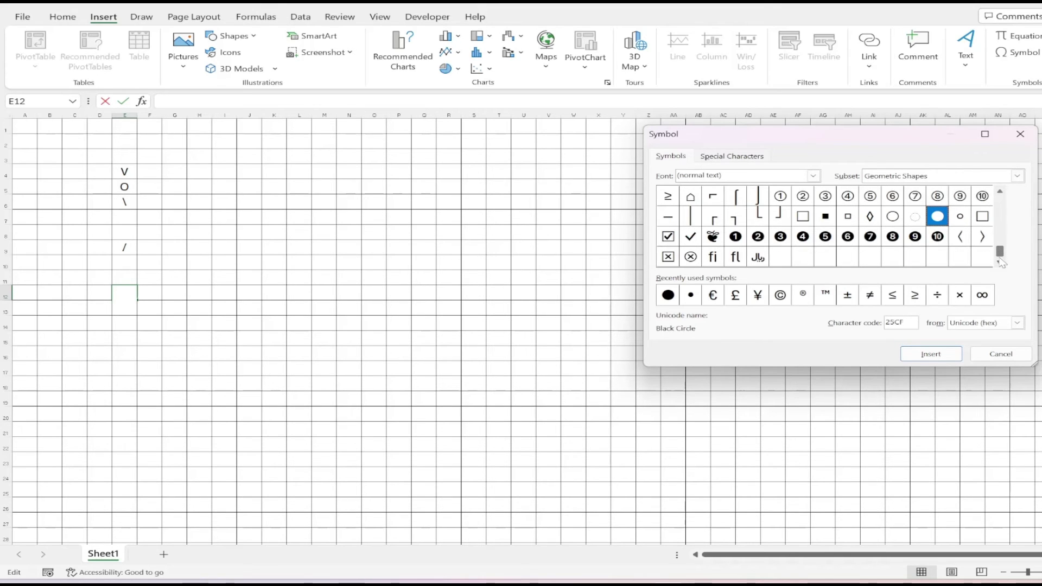
{"action": "left_click", "coordinate": [825, 216]}
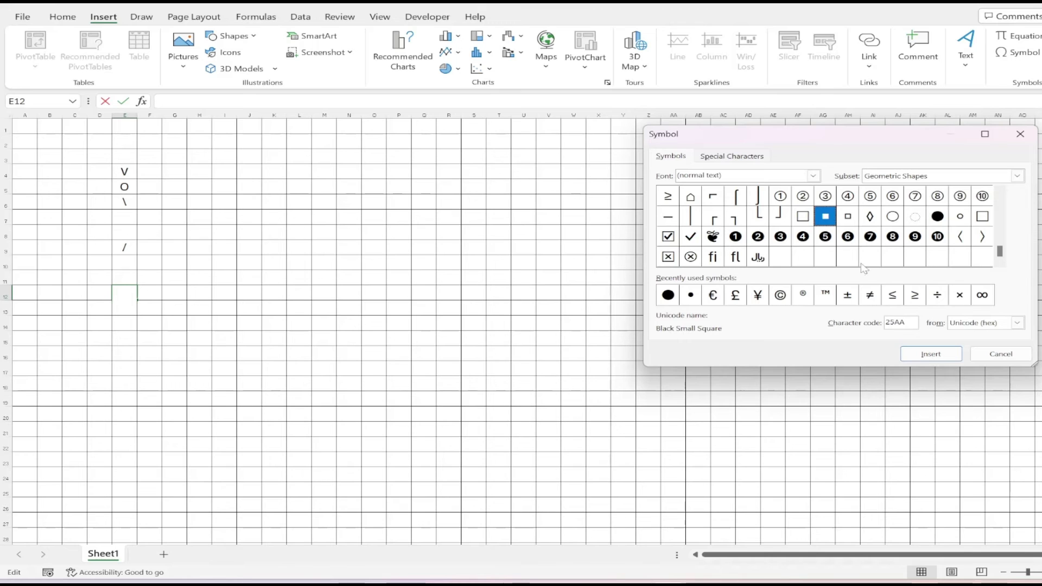
{"action": "left_click", "coordinate": [927, 354]}
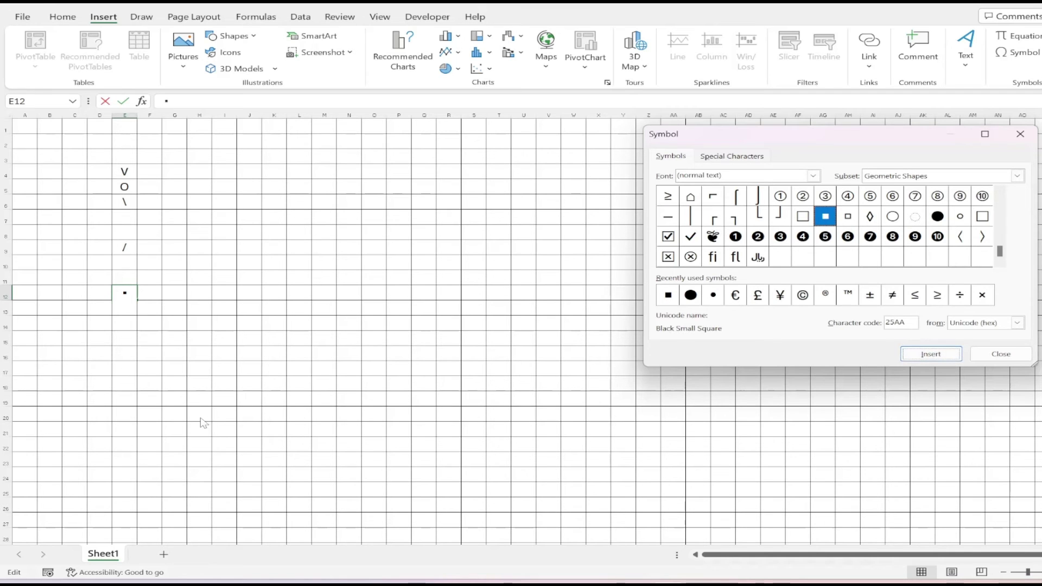
{"action": "left_click", "coordinate": [1001, 354]}
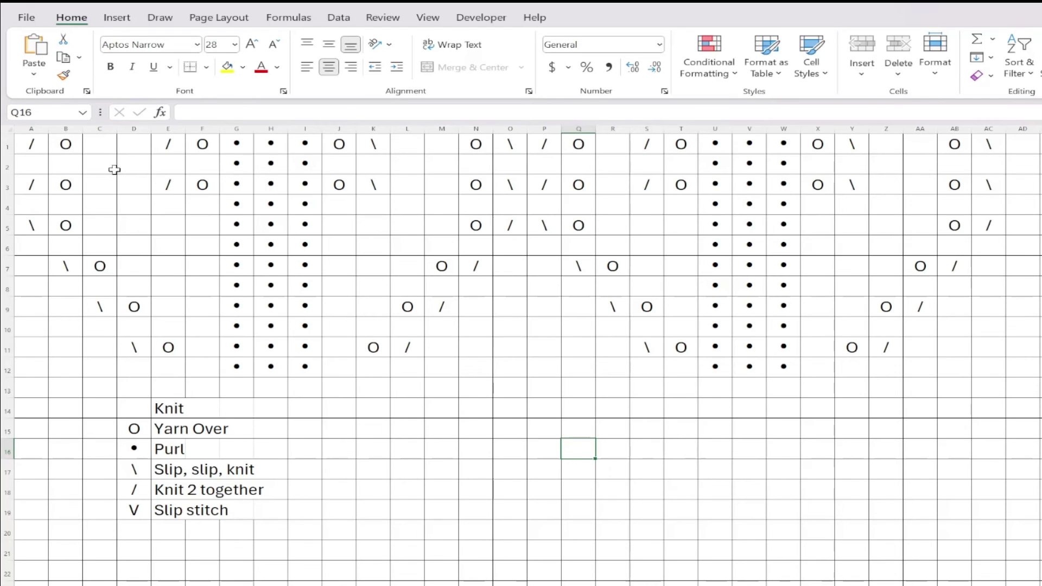
Insert two blank rows at rows 1–2, above the knitting pattern
{"action": "left_click", "coordinate": [5, 144]}
{"action": "left_click_drag", "start_coordinate": [8, 153], "coordinate": [8, 163]}
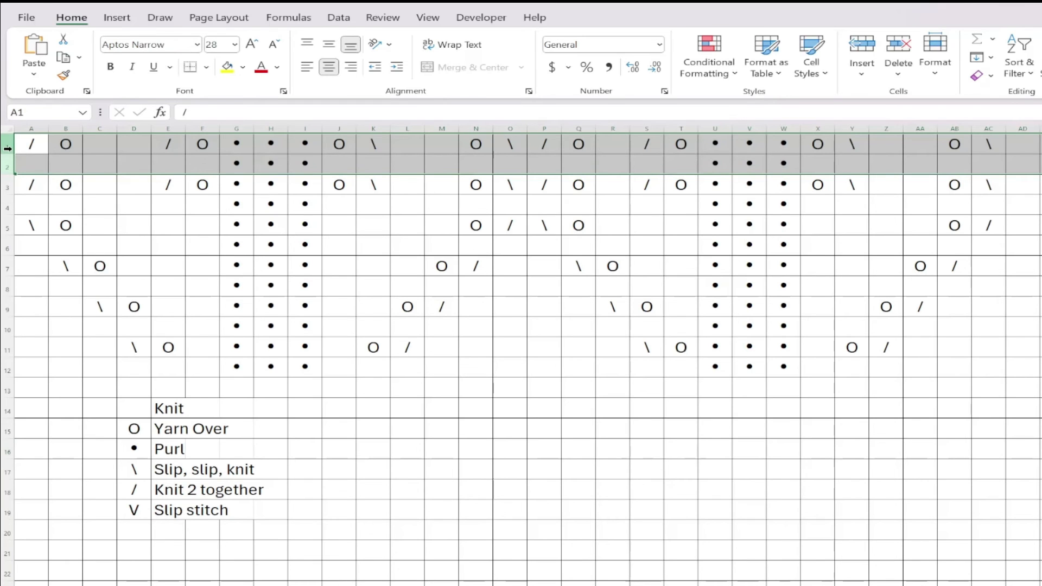
{"action": "right_click", "coordinate": [8, 149]}
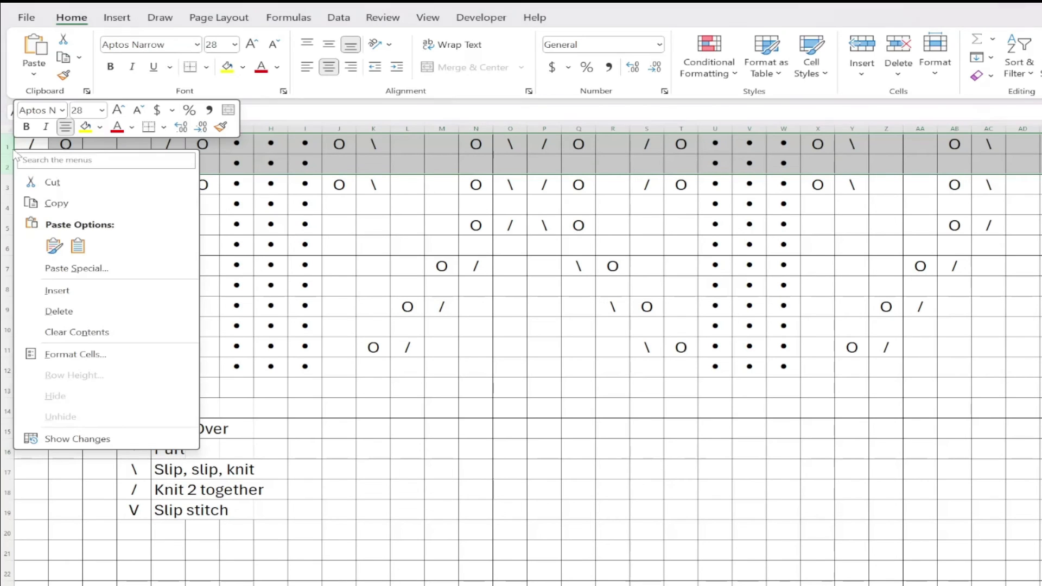
{"action": "left_click", "coordinate": [61, 292]}
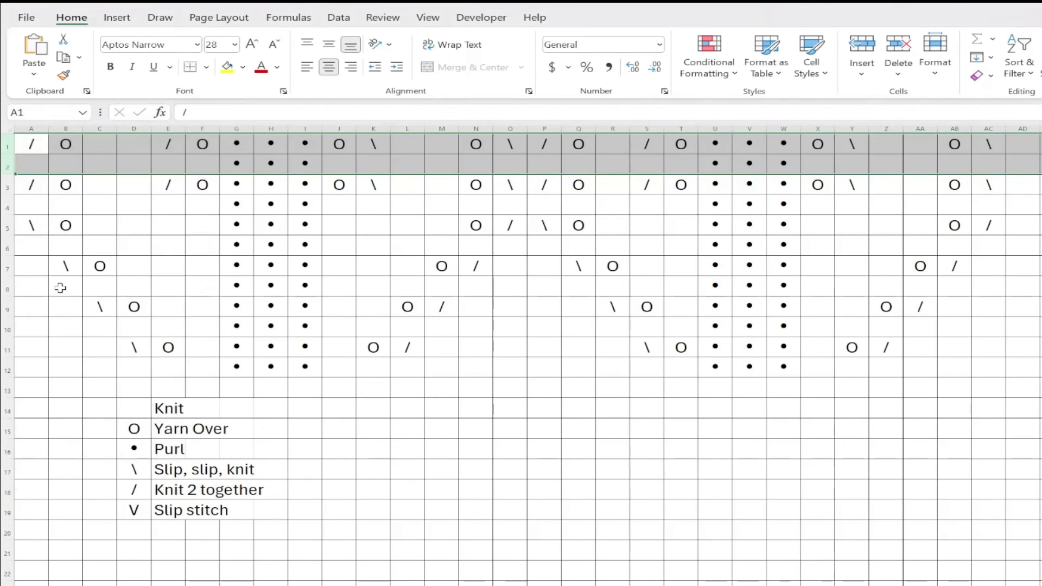
Enter descending stitch numbers in A1:D1 and extend the series across row 1 to AC1
{"action": "left_click", "coordinate": [35, 147]}
{"action": "type", "text": "28"}
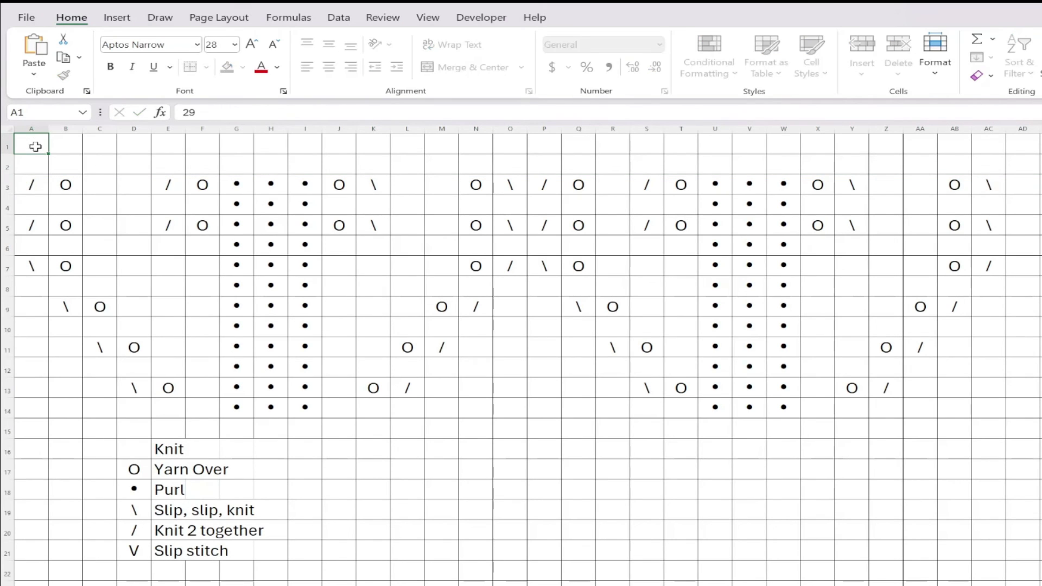
{"action": "key", "text": "Tab"}
{"action": "type", "text": "28"}
{"action": "key", "text": "Tab"}
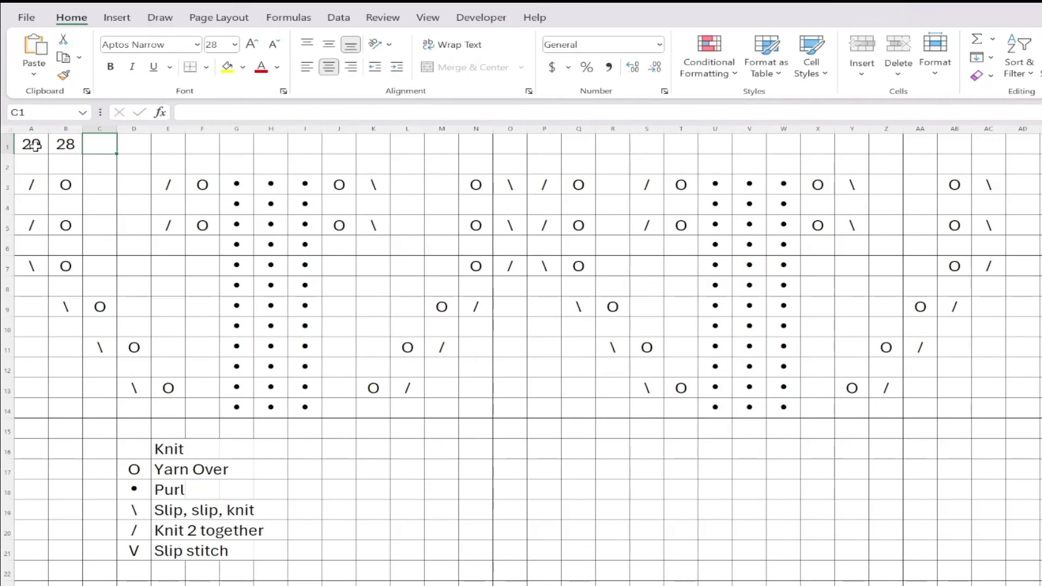
{"action": "type", "text": "27"}
{"action": "key", "text": "Tab"}
{"action": "type", "text": "26"}
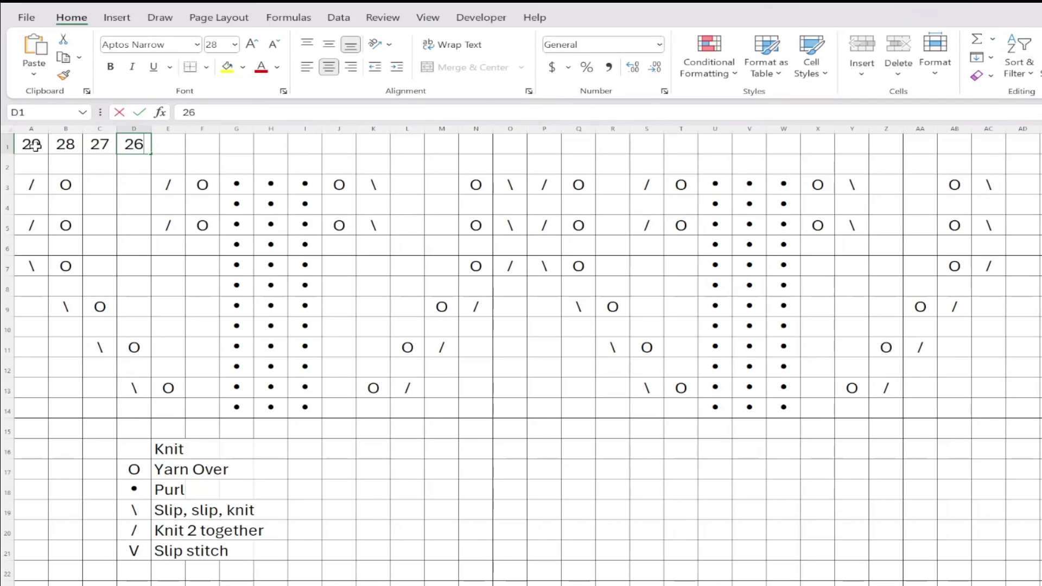
{"action": "left_click_drag", "start_coordinate": [40, 146], "coordinate": [990, 144]}
{"action": "left_click", "coordinate": [1037, 305]}
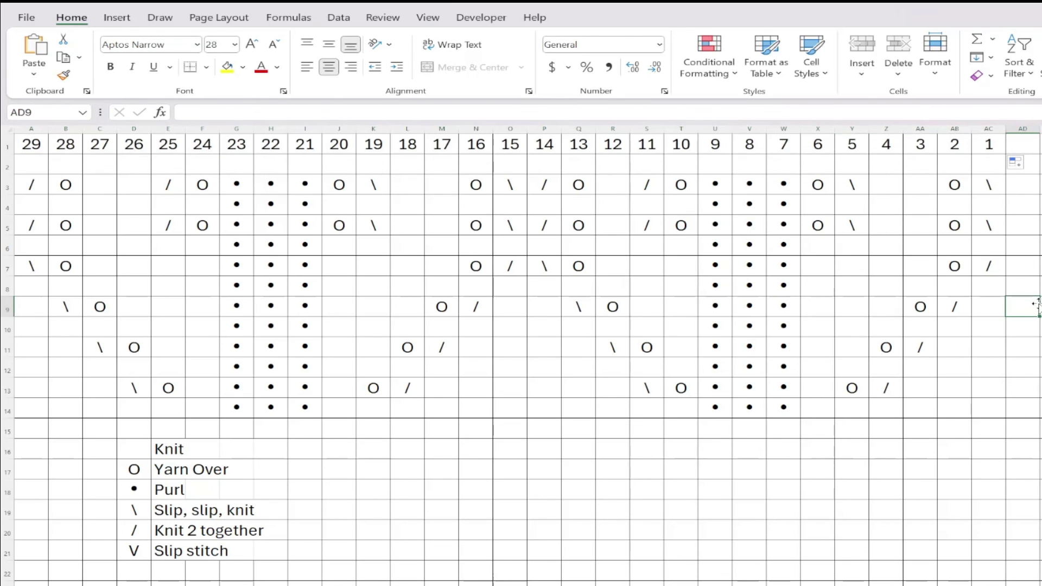